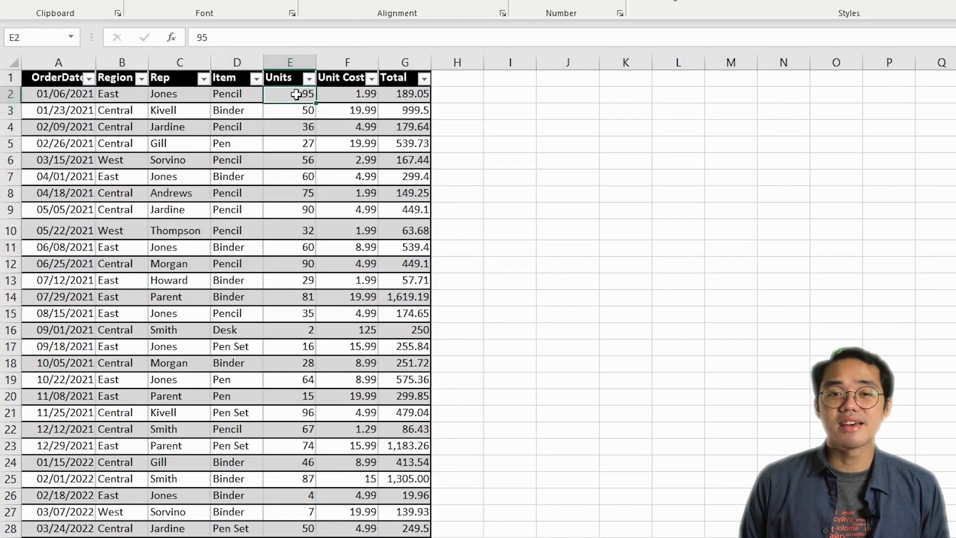
{"action": "left_click", "coordinate": [284, 160]}
{"action": "left_click", "coordinate": [277, 178]}
{"action": "left_click", "coordinate": [276, 191]}
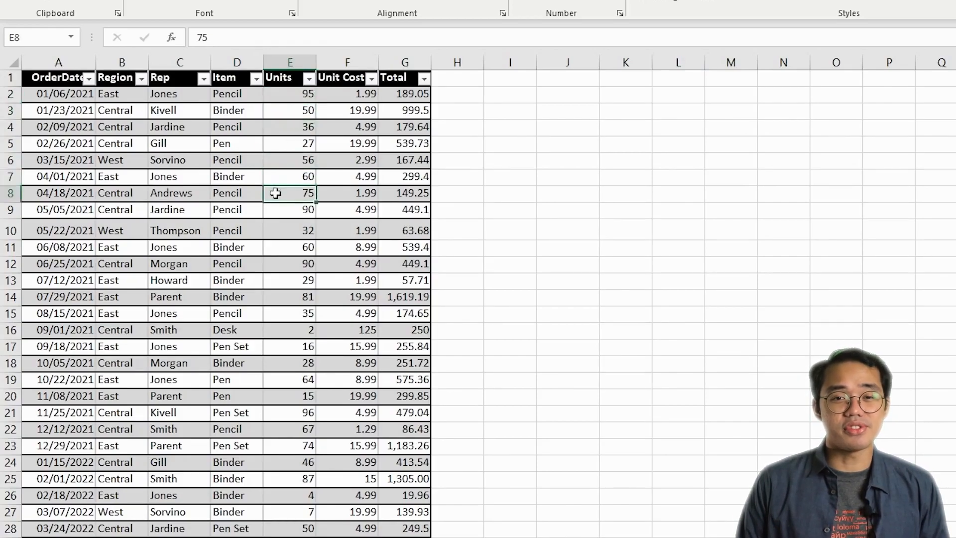
{"action": "left_click", "coordinate": [277, 210]}
{"action": "left_click", "coordinate": [280, 247]}
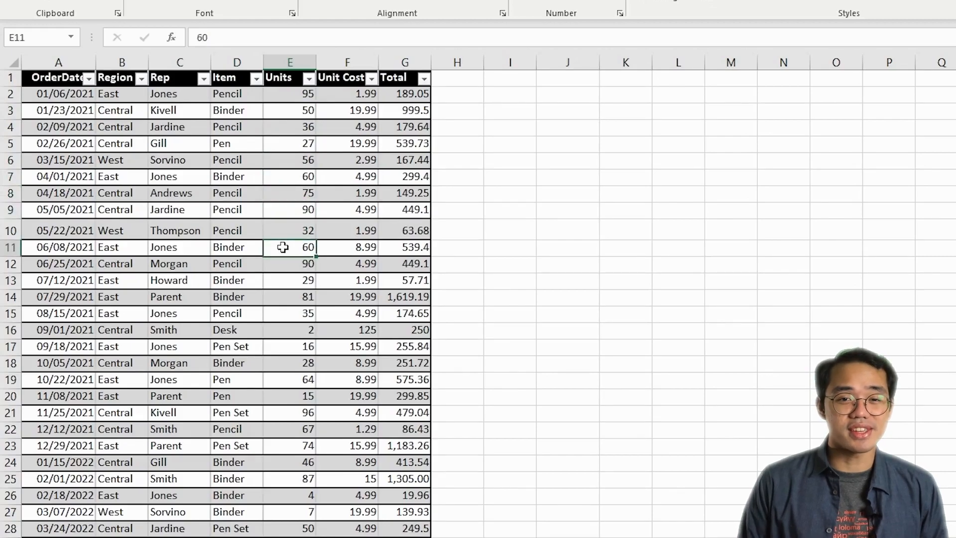
{"action": "left_click", "coordinate": [279, 264]}
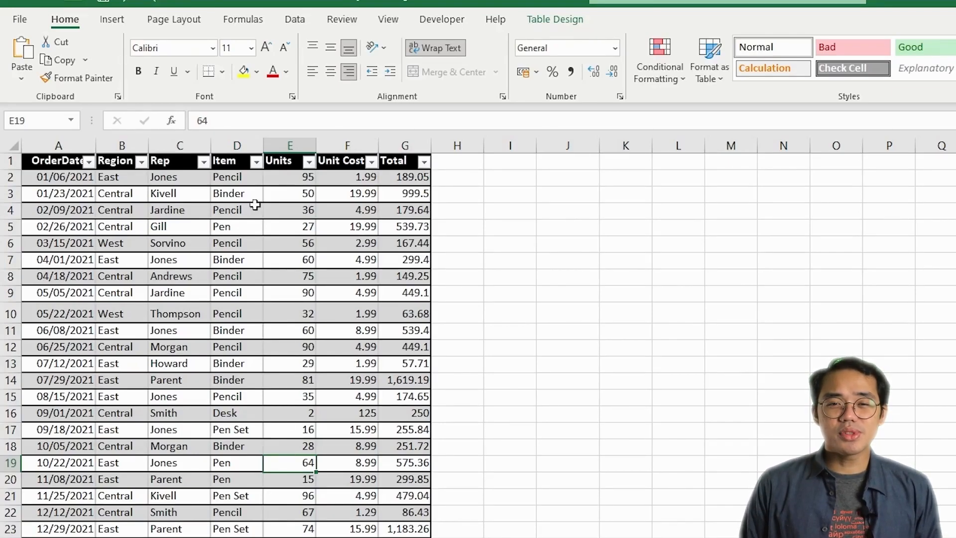
Step: Set up a Greater Than highlighting rule for all Units values with threshold 50 and Green Fill with Dark Green Text
{"action": "left_click", "coordinate": [283, 182]}
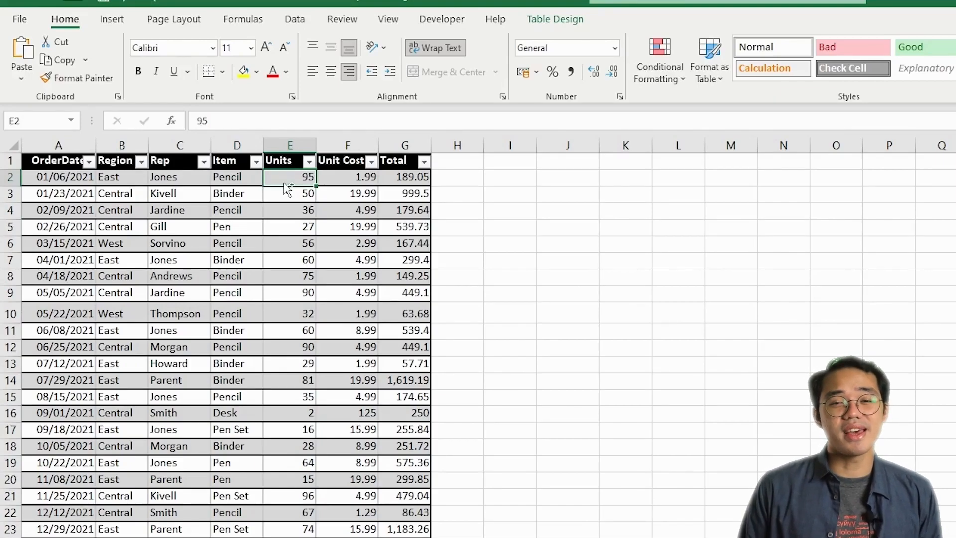
{"action": "key", "text": "ctrl+shift+Down"}
{"action": "scroll", "coordinate": [283, 183], "scroll_direction": "down", "scroll_amount": 4}
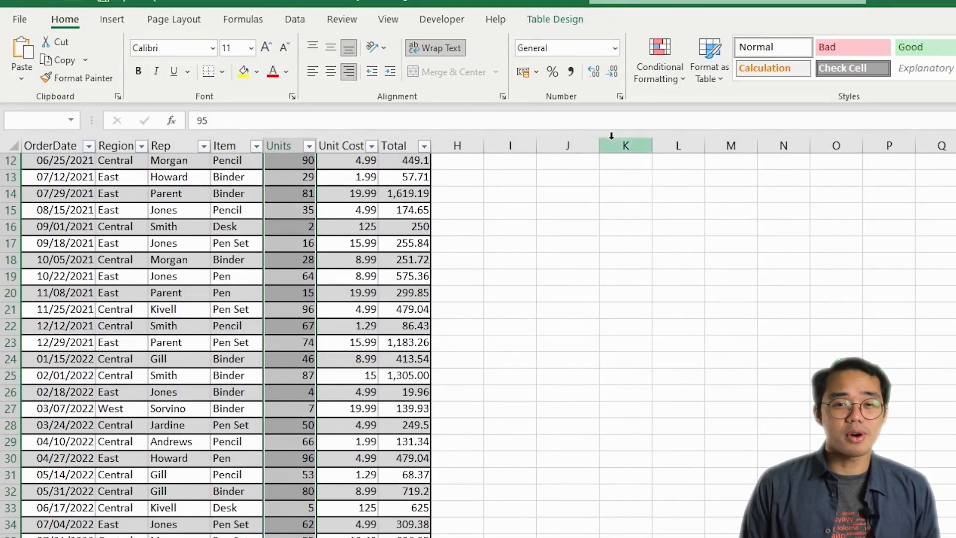
{"action": "left_click", "coordinate": [665, 83]}
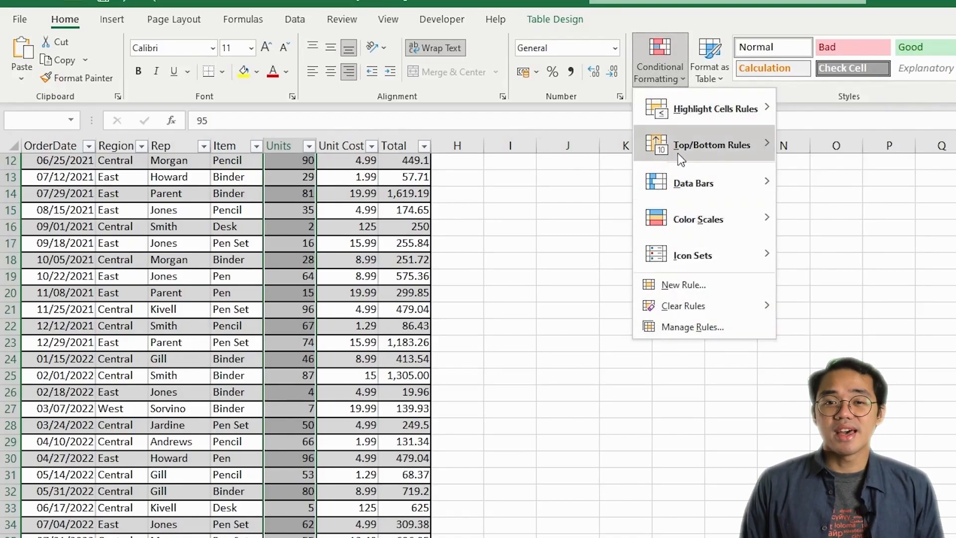
{"action": "mouse_move", "coordinate": [677, 118]}
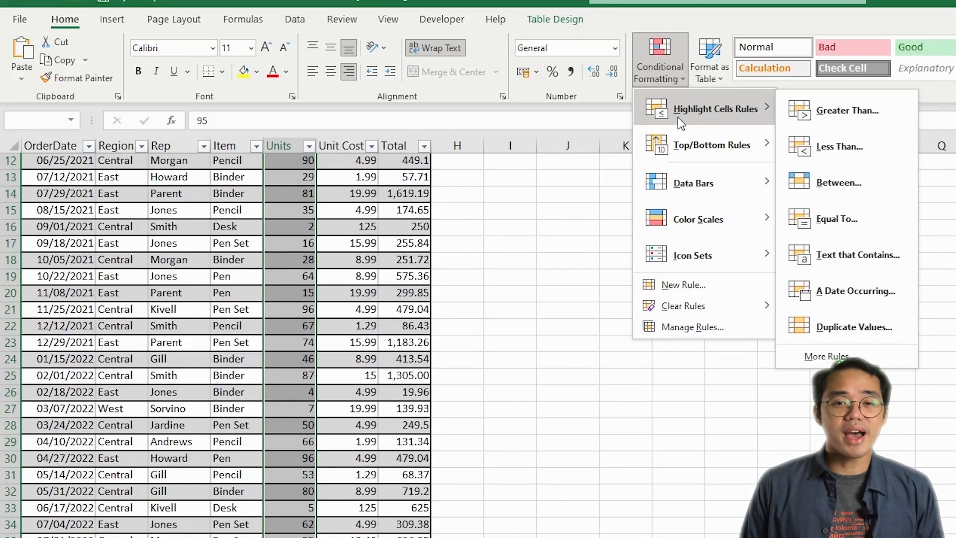
{"action": "left_click", "coordinate": [847, 110]}
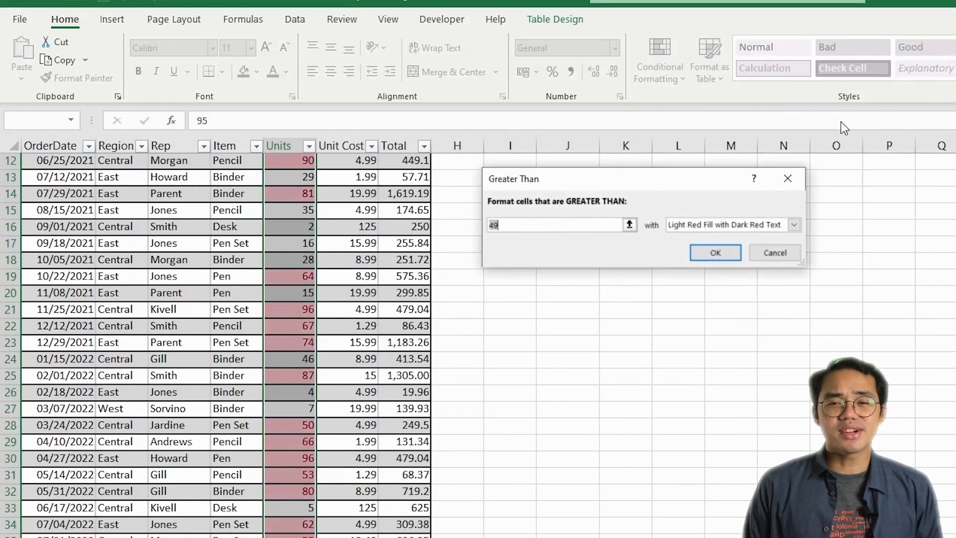
{"action": "type", "text": "50"}
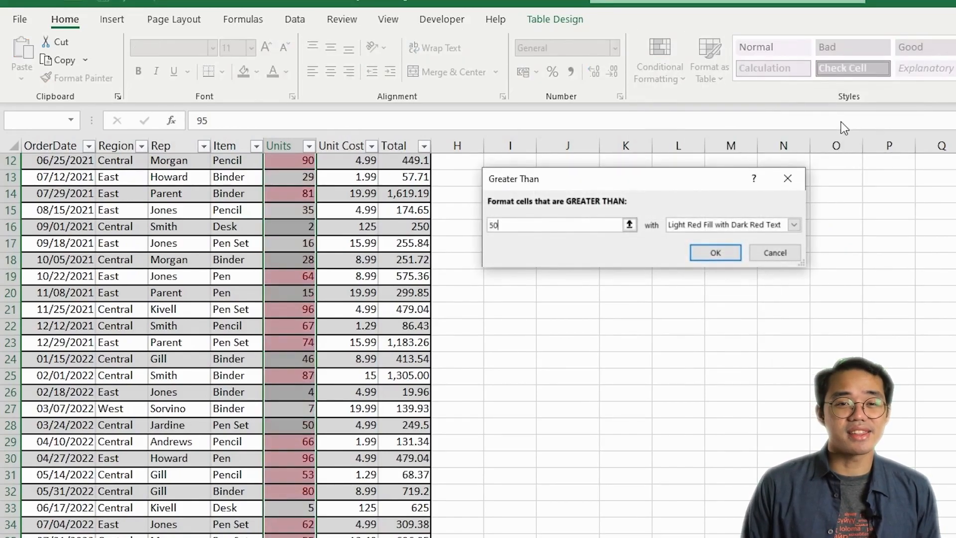
{"action": "left_click", "coordinate": [794, 225]}
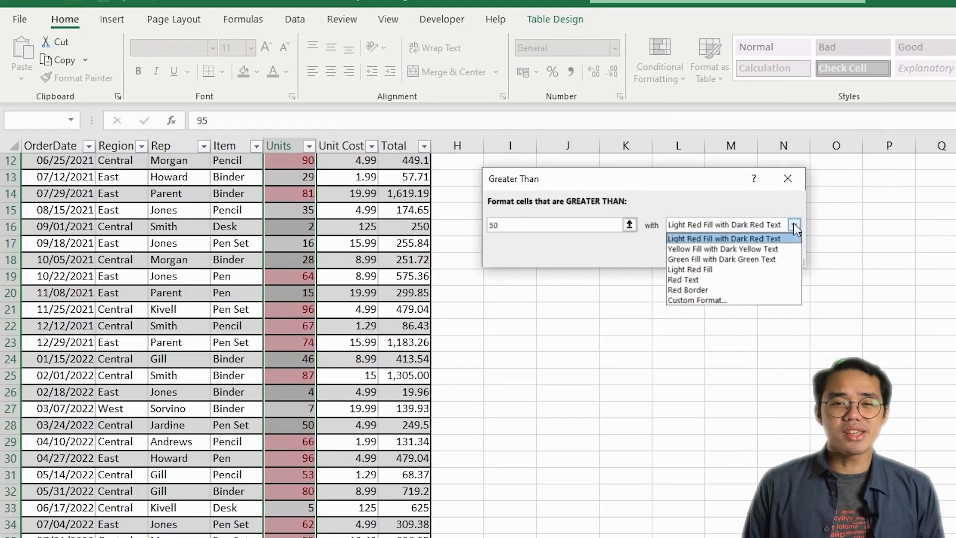
{"action": "left_click", "coordinate": [717, 259]}
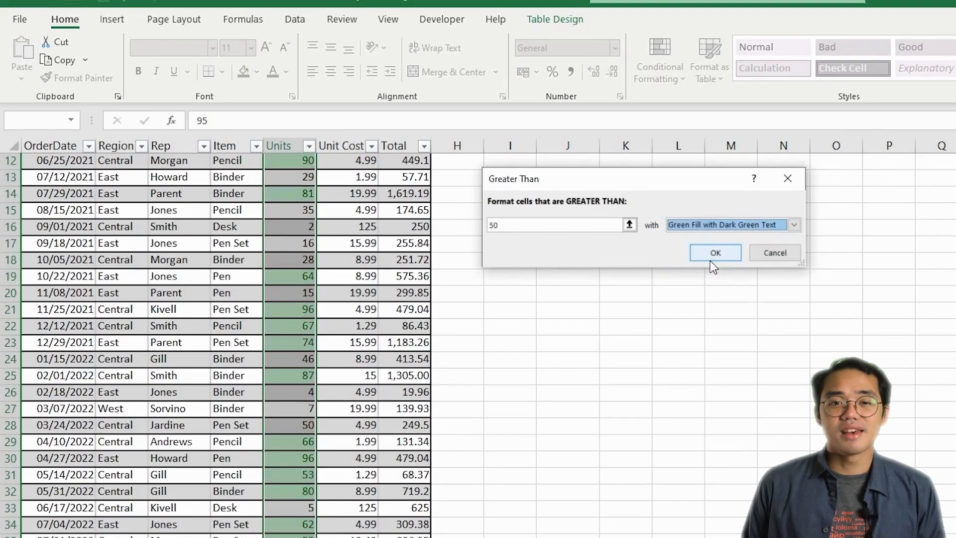
{"action": "left_click", "coordinate": [690, 225]}
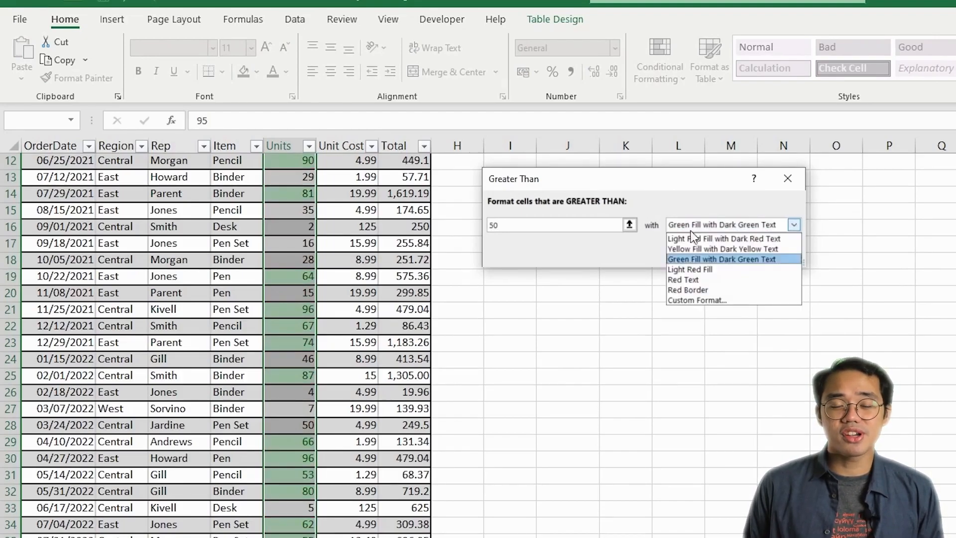
{"action": "left_click", "coordinate": [735, 301]}
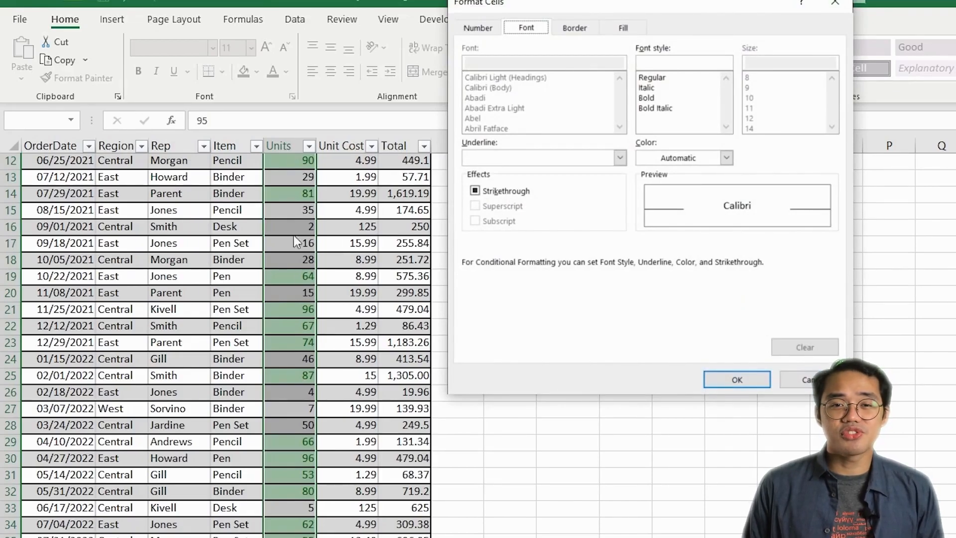
{"action": "left_click", "coordinate": [788, 380]}
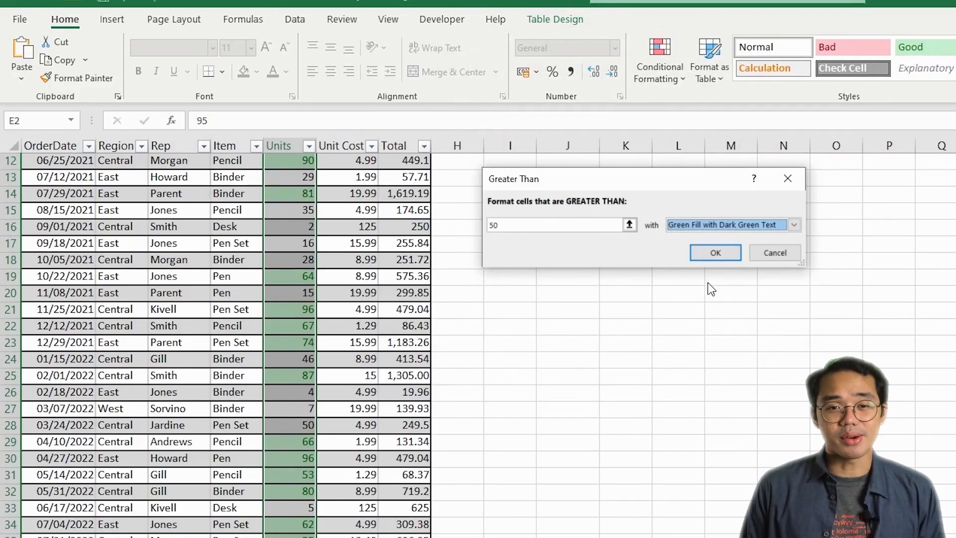
Step: Apply the Greater Than rule to the Units column and review the highlighted cells down the table
{"action": "left_click", "coordinate": [712, 254]}
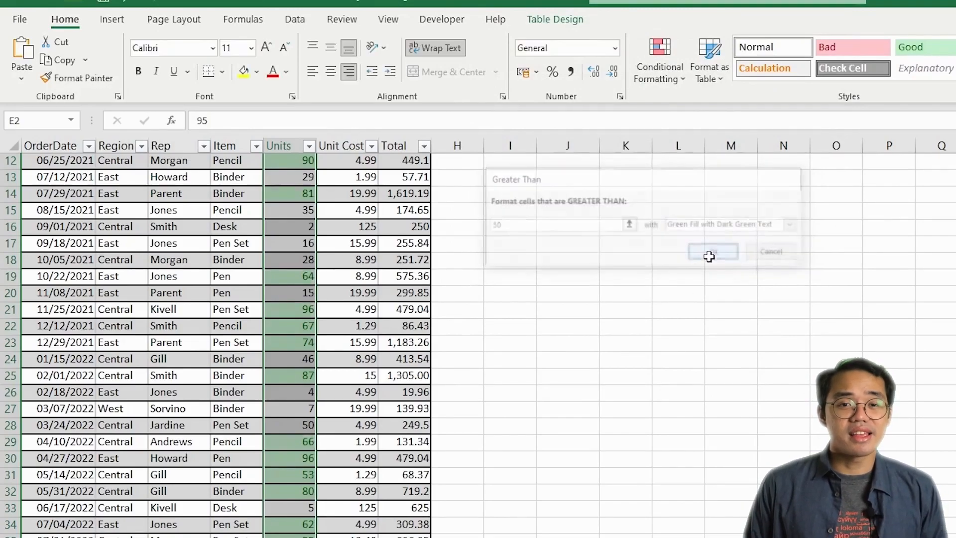
{"action": "left_click", "coordinate": [394, 280]}
{"action": "scroll", "coordinate": [298, 192], "scroll_direction": "up", "scroll_amount": 3}
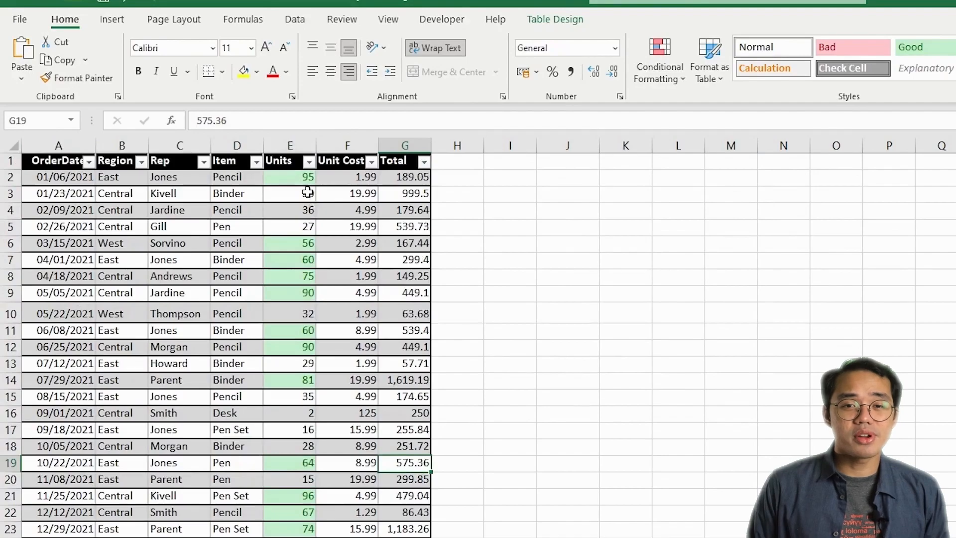
{"action": "scroll", "coordinate": [307, 193], "scroll_direction": "down", "scroll_amount": 2}
{"action": "scroll", "coordinate": [308, 241], "scroll_direction": "down", "scroll_amount": 3}
{"action": "scroll", "coordinate": [325, 433], "scroll_direction": "up", "scroll_amount": 6}
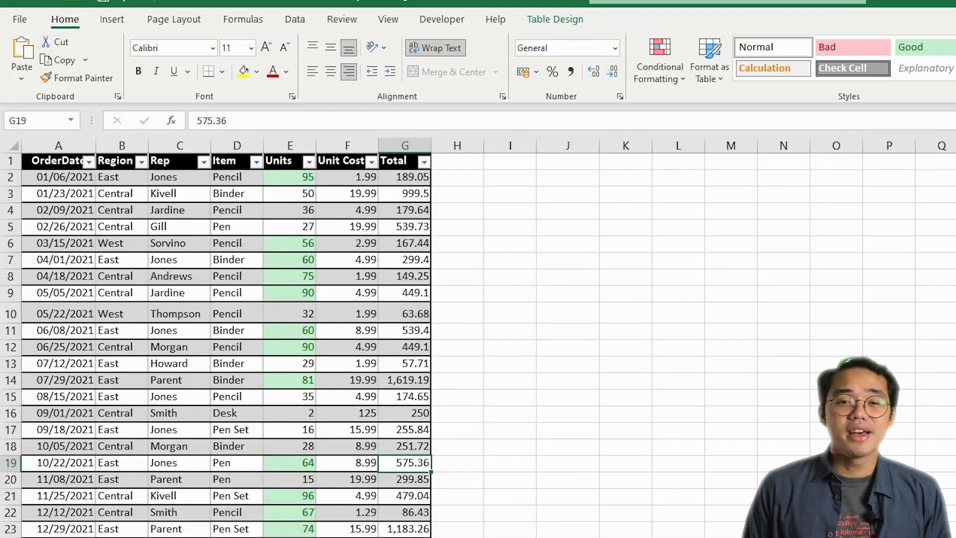
Step: Filter the Units column by the light green cell color
{"action": "left_click", "coordinate": [308, 162]}
{"action": "mouse_move", "coordinate": [261, 282]}
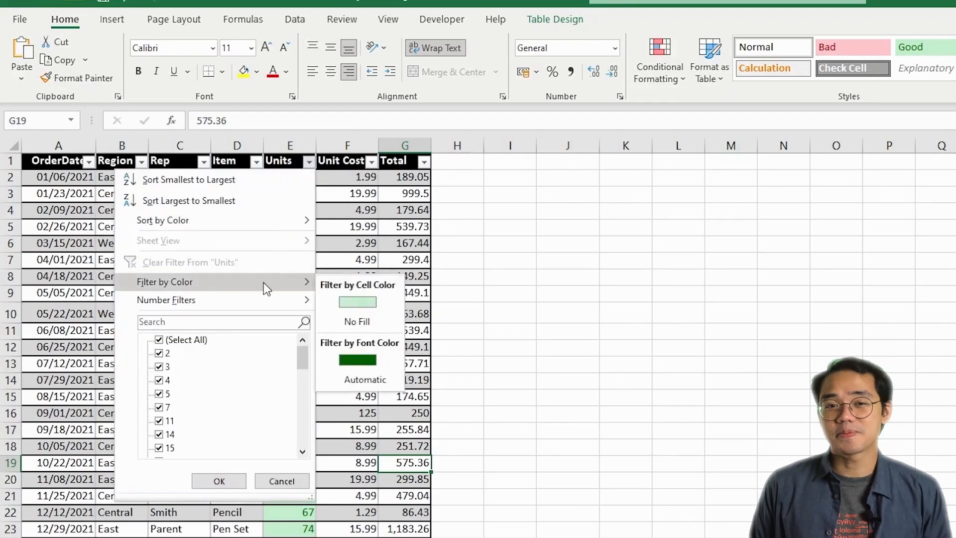
{"action": "left_click", "coordinate": [354, 305]}
{"action": "left_click", "coordinate": [488, 294]}
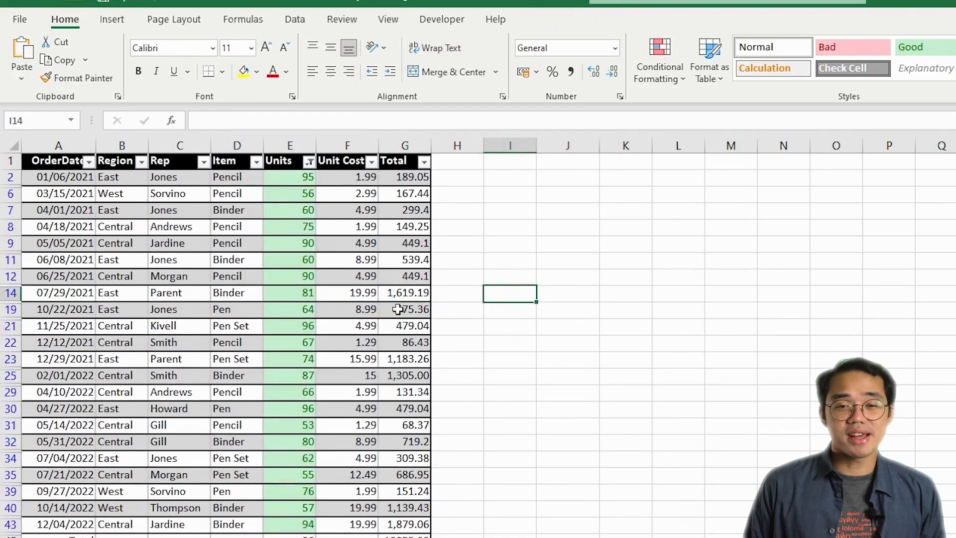
Step: Add blue gradient-fill data bars to the Units values
{"action": "left_click", "coordinate": [663, 80]}
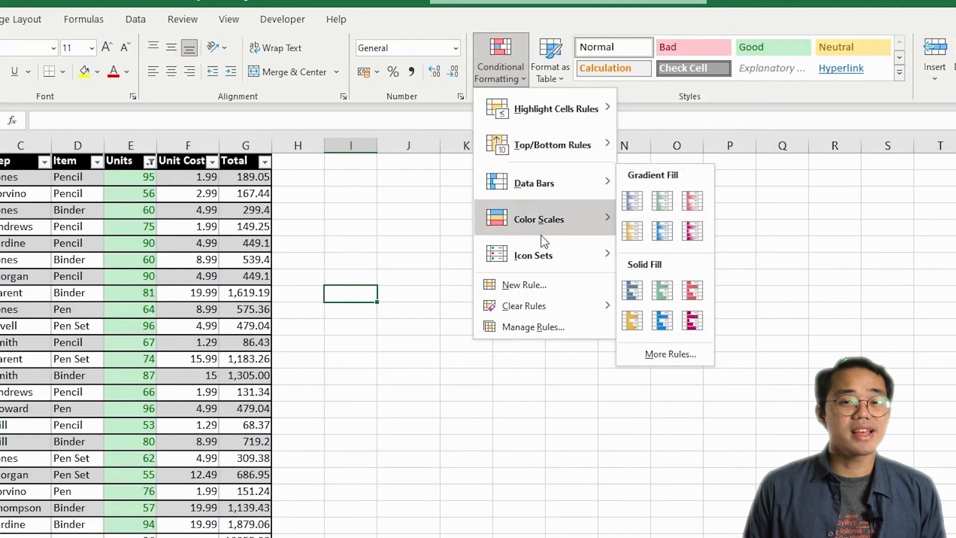
{"action": "mouse_move", "coordinate": [541, 260]}
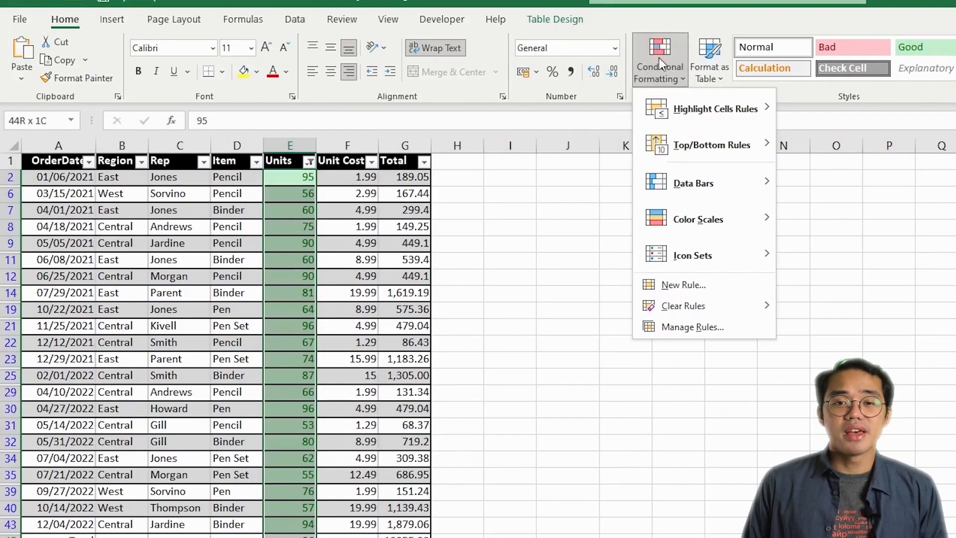
{"action": "mouse_move", "coordinate": [683, 184]}
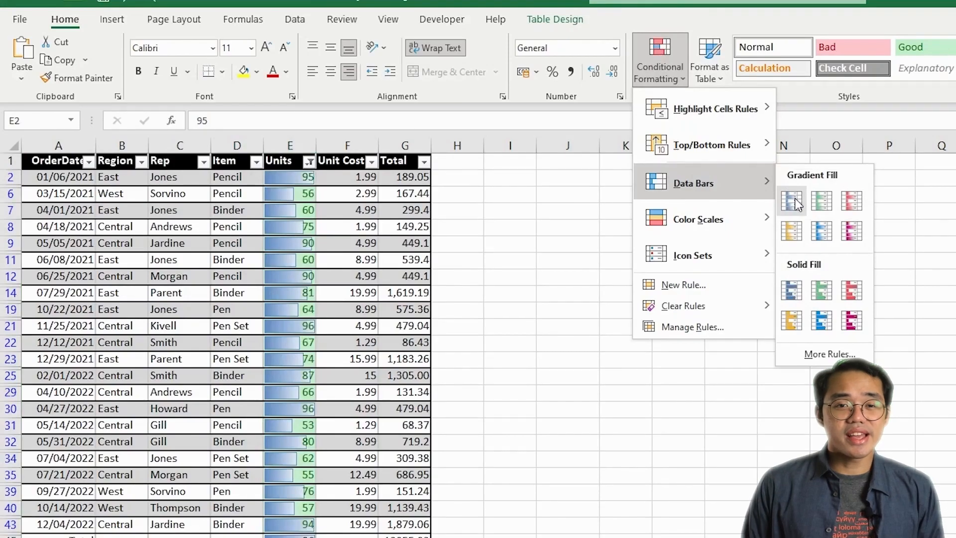
{"action": "left_click", "coordinate": [794, 200]}
{"action": "left_click", "coordinate": [568, 211]}
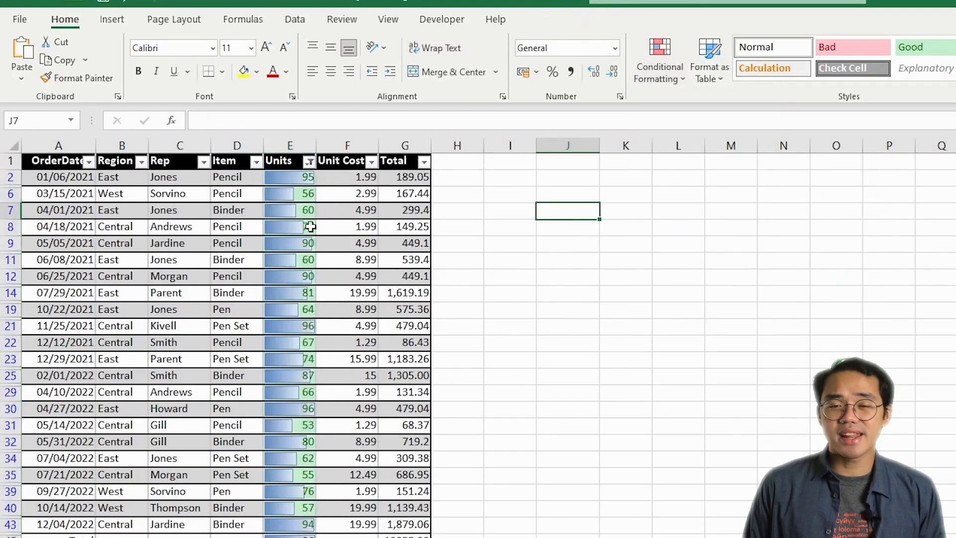
Step: Apply the Green-Yellow-Red color scale to the Unit Cost values
{"action": "left_click", "coordinate": [342, 175]}
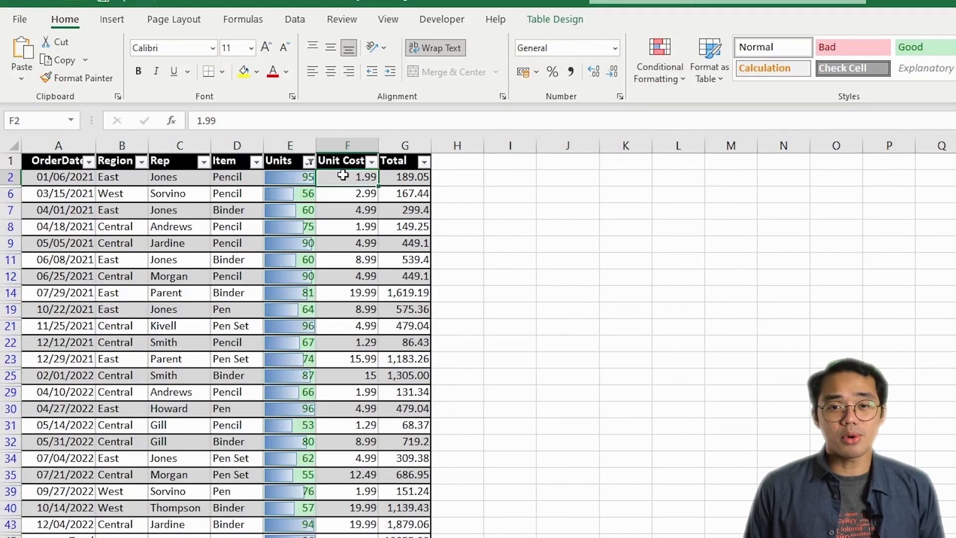
{"action": "key", "text": "ctrl+shift+Down"}
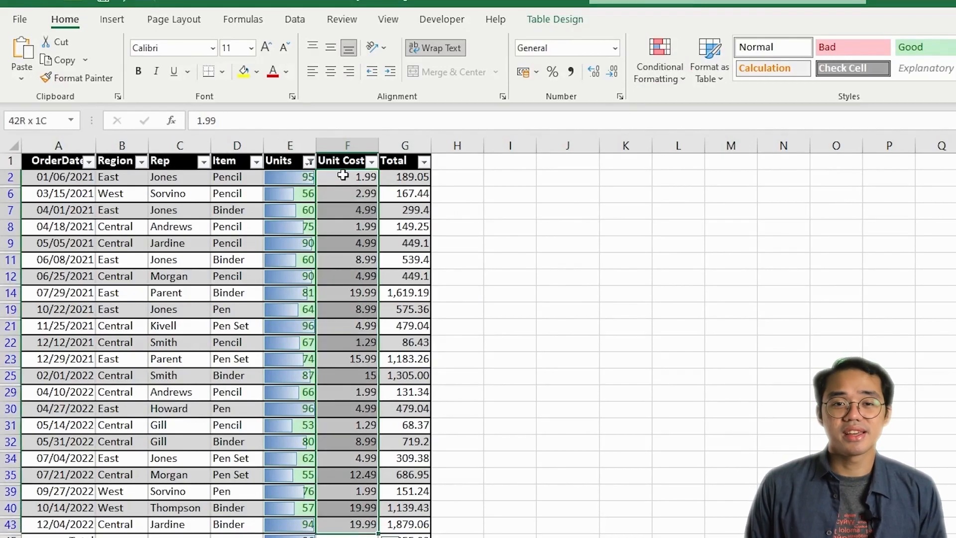
{"action": "left_click", "coordinate": [660, 65]}
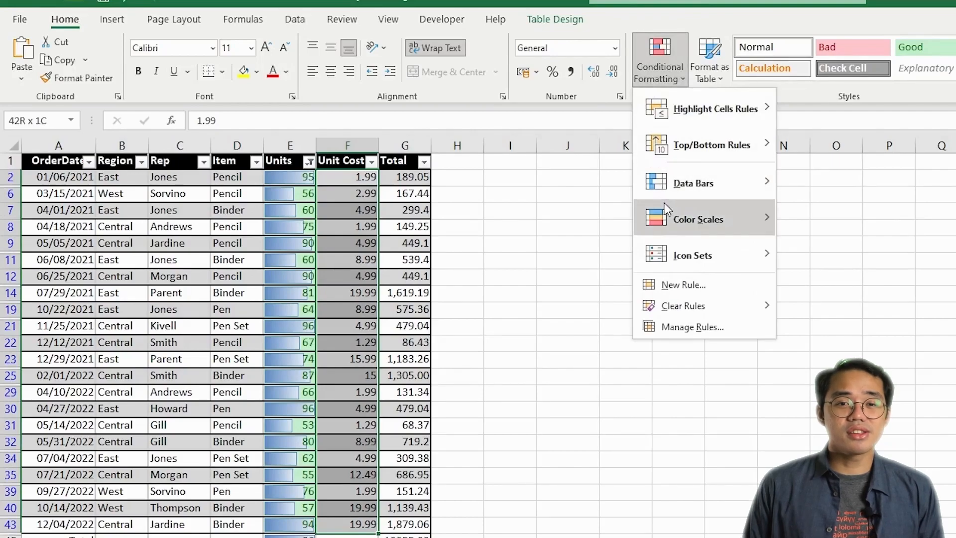
{"action": "mouse_move", "coordinate": [664, 209]}
{"action": "left_click", "coordinate": [797, 219]}
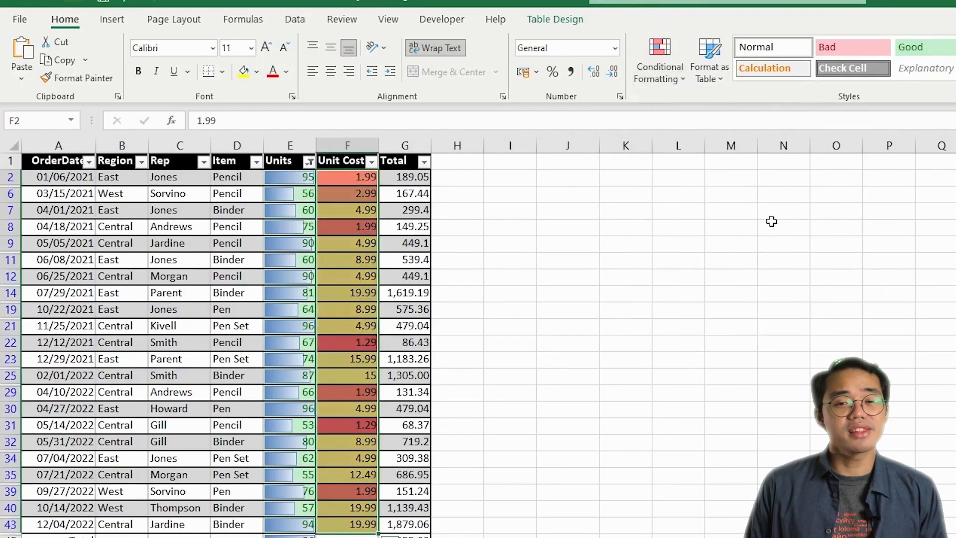
{"action": "left_click", "coordinate": [510, 215]}
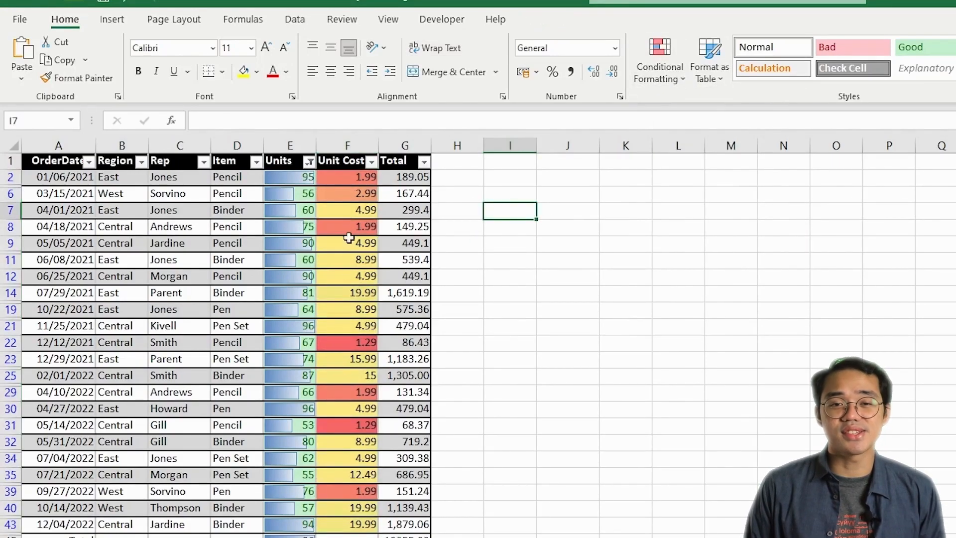
Step: Apply the directional icon set of three colored arrows to the Total values and autofit that column's width
{"action": "left_click", "coordinate": [411, 178]}
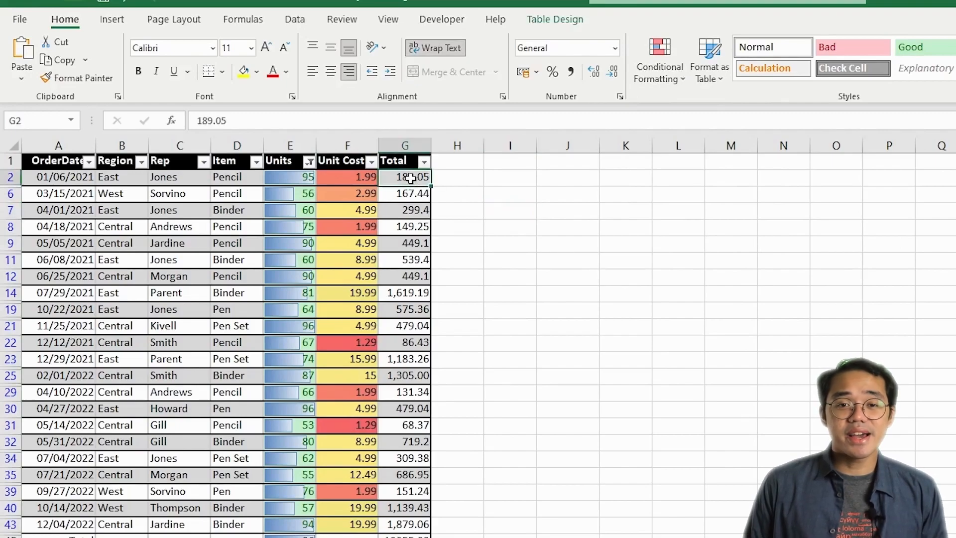
{"action": "key", "text": "ctrl+shift+Down"}
{"action": "left_click", "coordinate": [660, 74]}
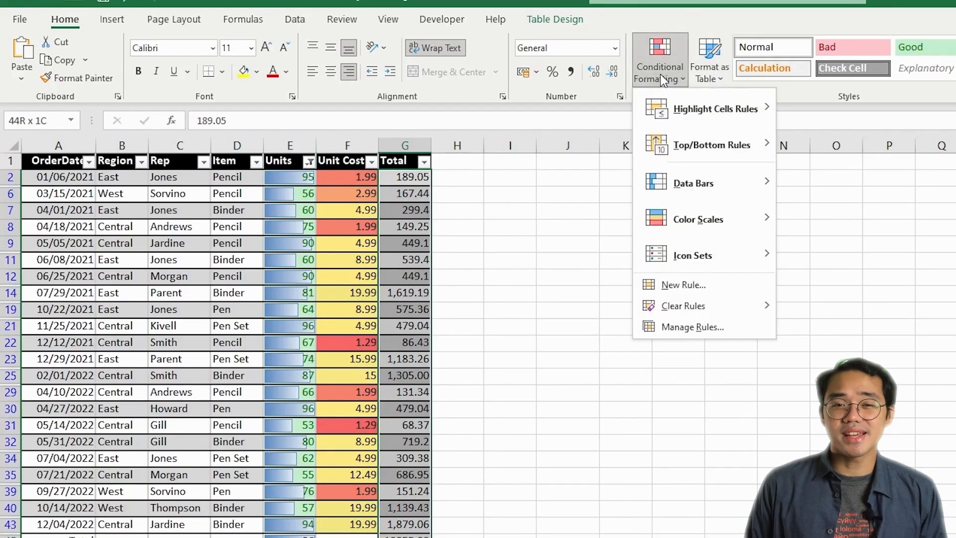
{"action": "mouse_move", "coordinate": [693, 254]}
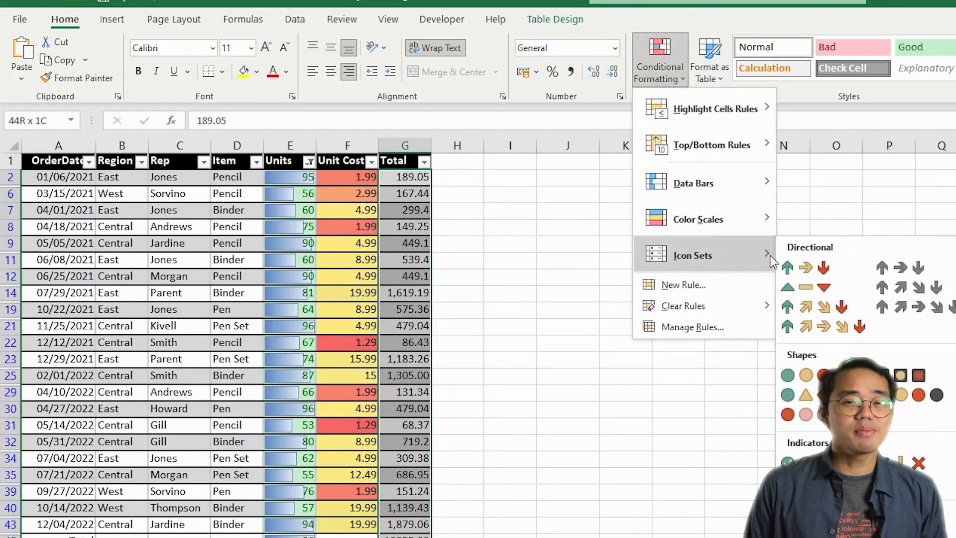
{"action": "left_click", "coordinate": [793, 270]}
{"action": "left_click", "coordinate": [567, 227]}
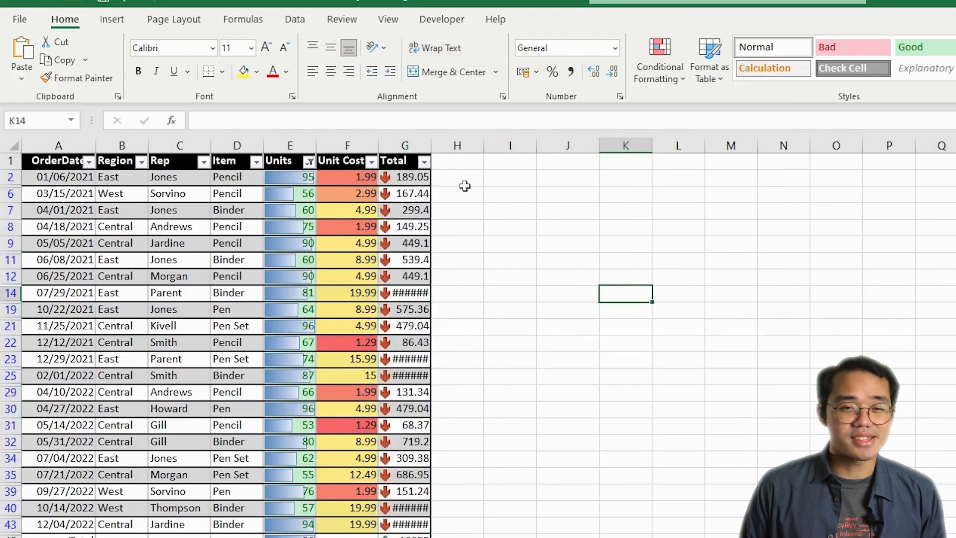
{"action": "double_click", "coordinate": [431, 145]}
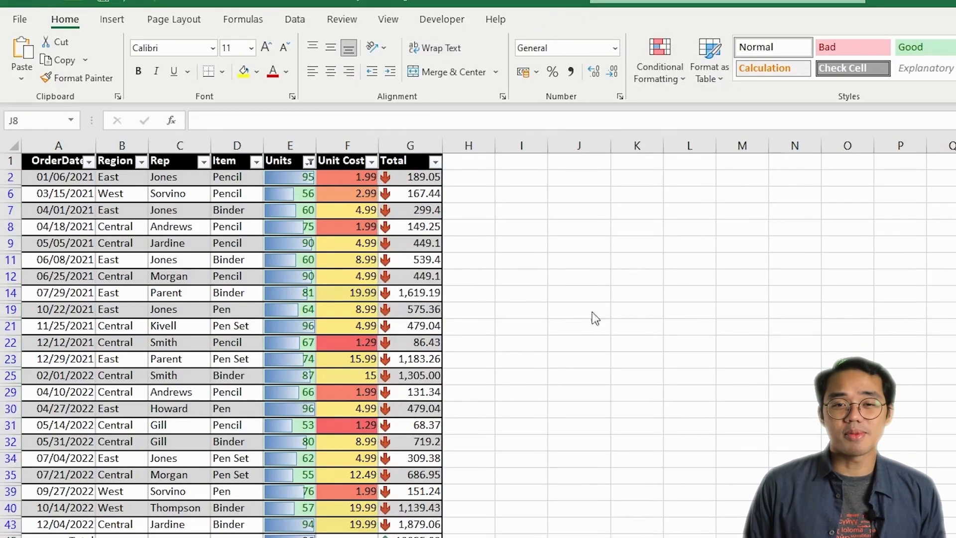
Step: Select the Units, Unit Cost and Total values and open the conditional formatting rules manager to review the table's rules
{"action": "left_click", "coordinate": [292, 177]}
{"action": "left_click_drag", "start_coordinate": [291, 177], "coordinate": [433, 533]}
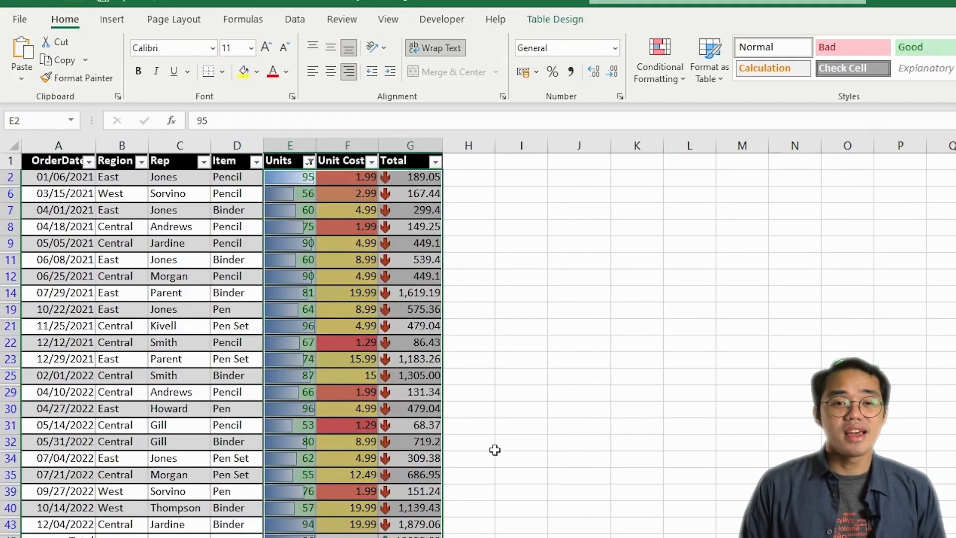
{"action": "left_click", "coordinate": [658, 80]}
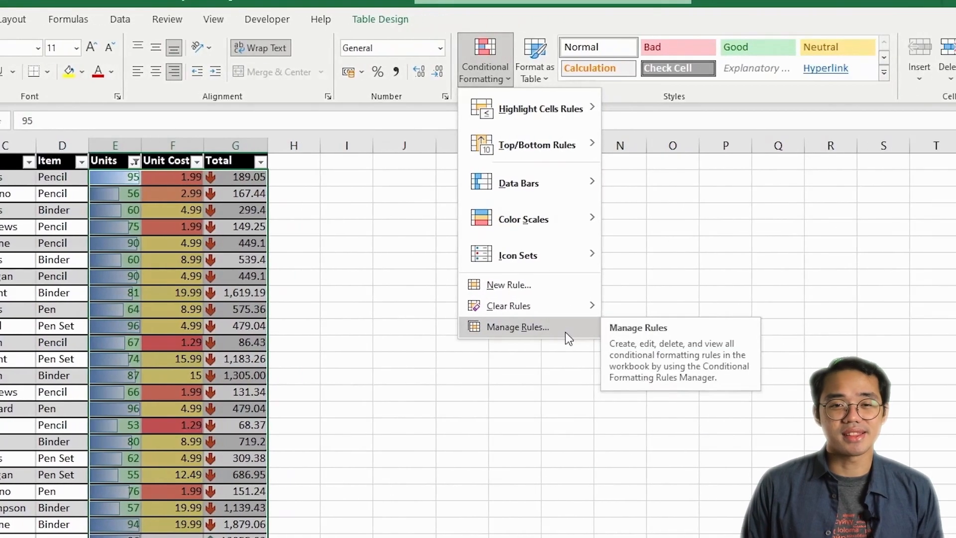
{"action": "left_click", "coordinate": [518, 326]}
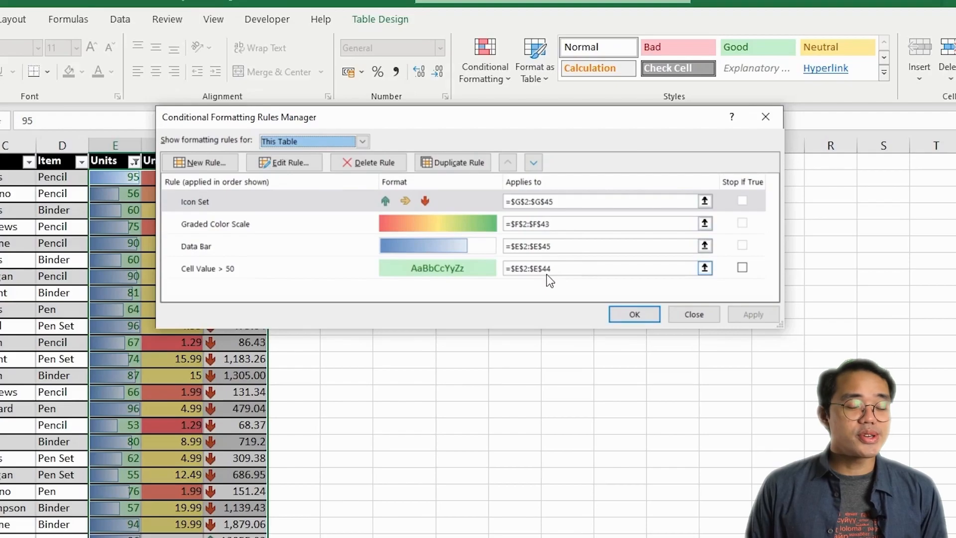
Step: Start a new rule that uses a formula to determine which cells to format, discard it and close the rules manager
{"action": "left_click", "coordinate": [226, 168]}
{"action": "left_click", "coordinate": [342, 188]}
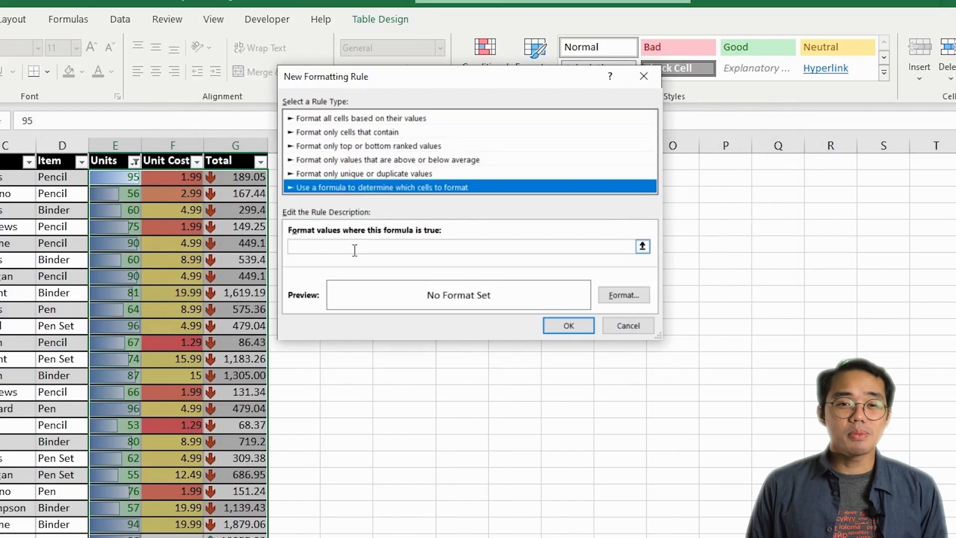
{"action": "left_click", "coordinate": [628, 326]}
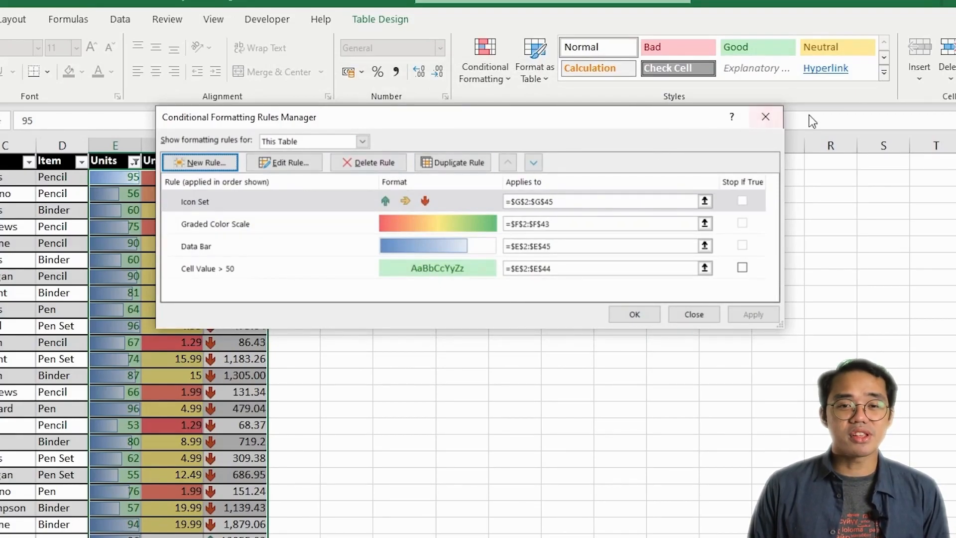
{"action": "left_click", "coordinate": [769, 116]}
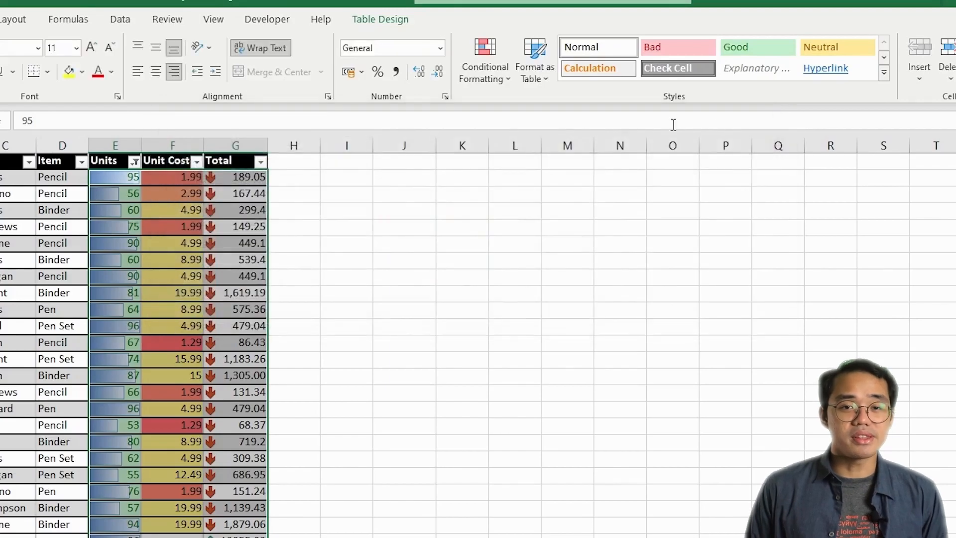
Step: Review the options for clearing conditional formatting rules from the selected cells, the entire sheet or the table
{"action": "left_click", "coordinate": [486, 81]}
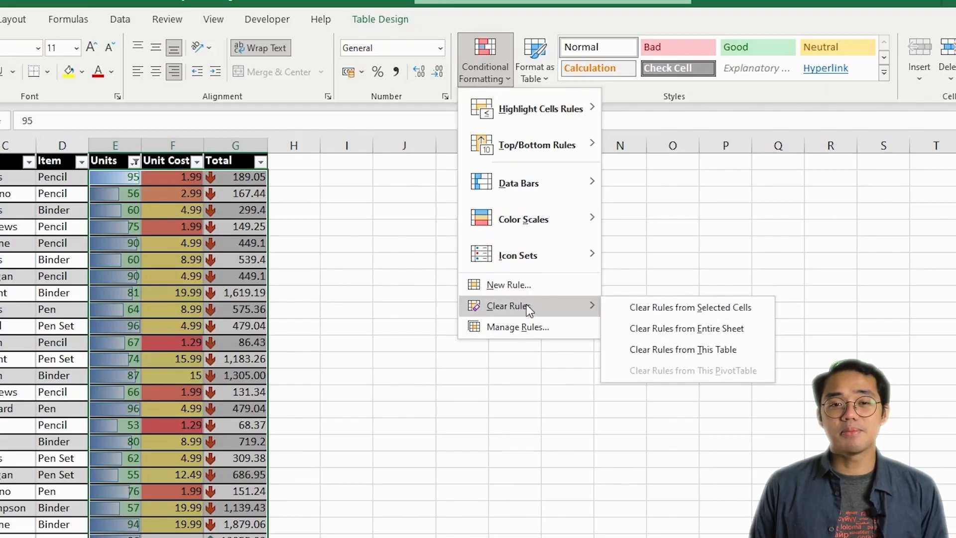
{"action": "left_click", "coordinate": [634, 326]}
{"action": "left_click", "coordinate": [633, 316]}
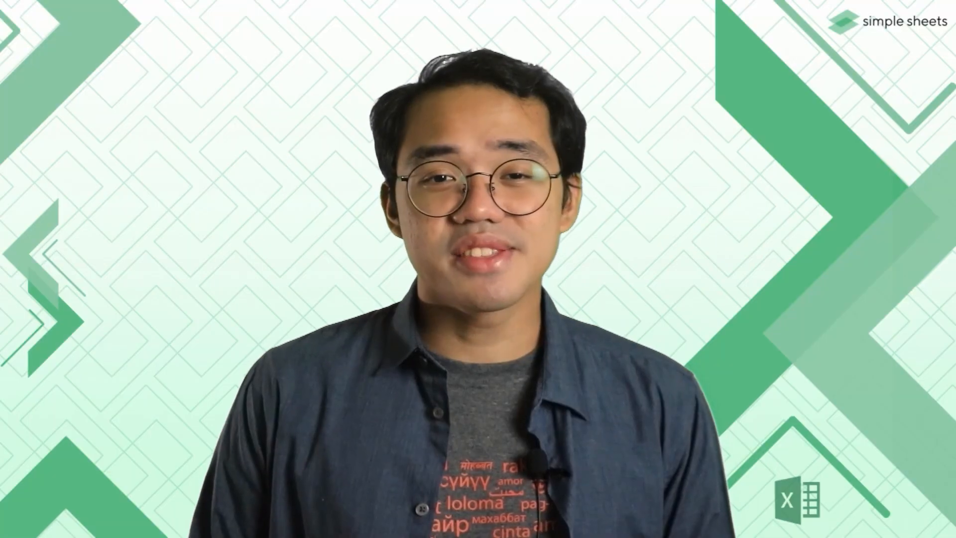